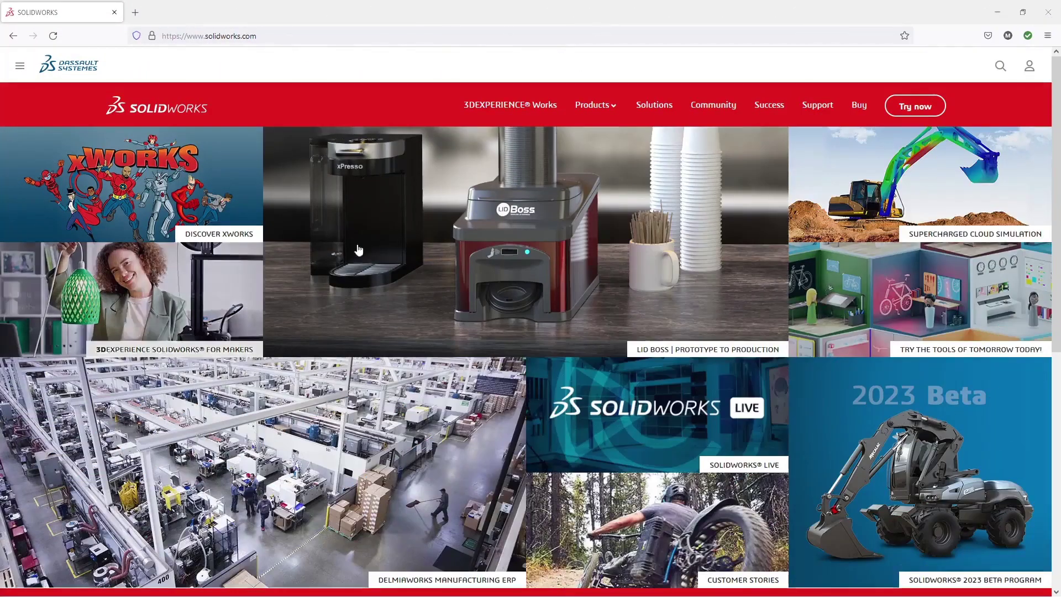
Choose the 3DEXPERIENCE platform login from the SOLIDWORKS website's user login panel.
click(1029, 66)
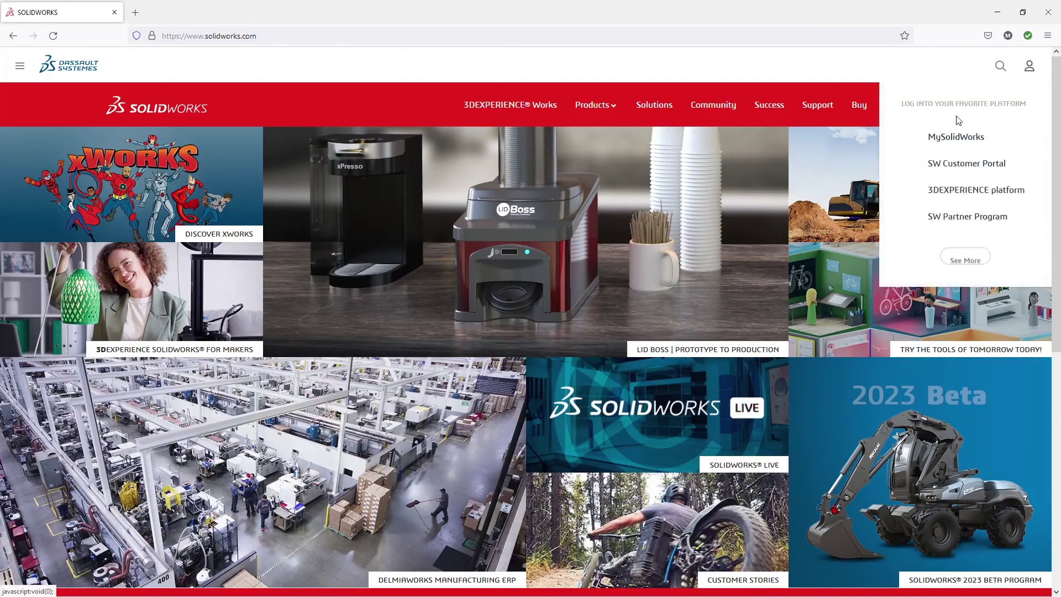
click(939, 192)
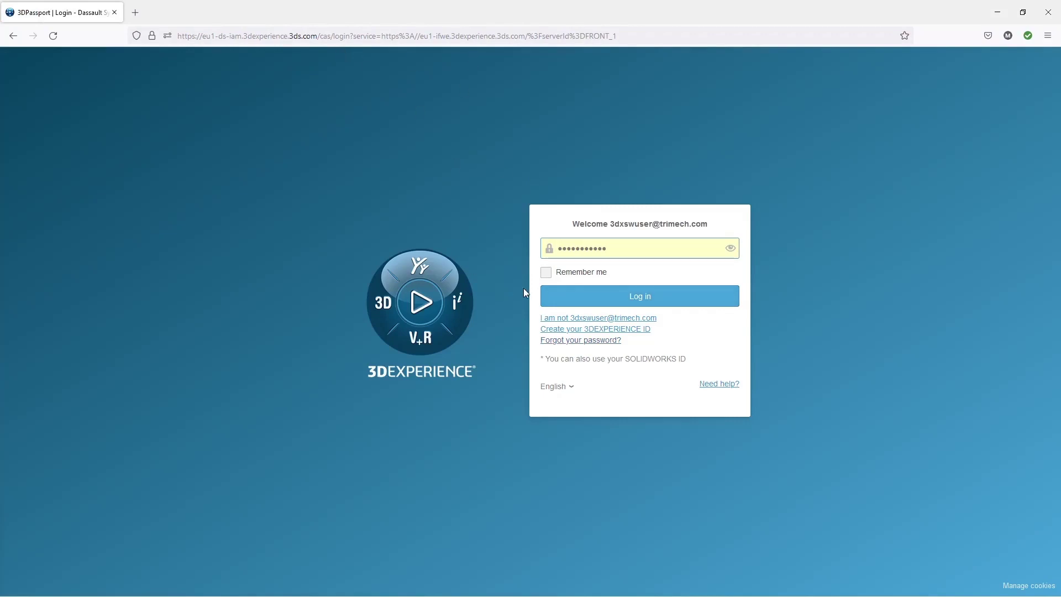
Log into the 3DPassport page with Remember me checked.
click(546, 272)
click(558, 297)
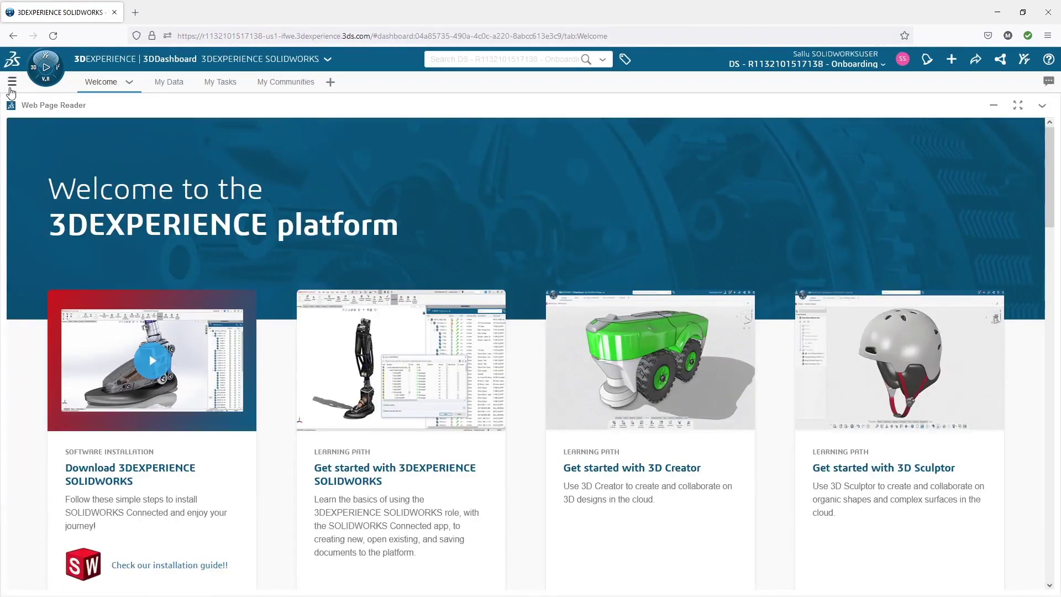
Switch to Members Management and review Sally SOLIDWORKSUSER's member details and granted roles.
click(13, 82)
click(70, 218)
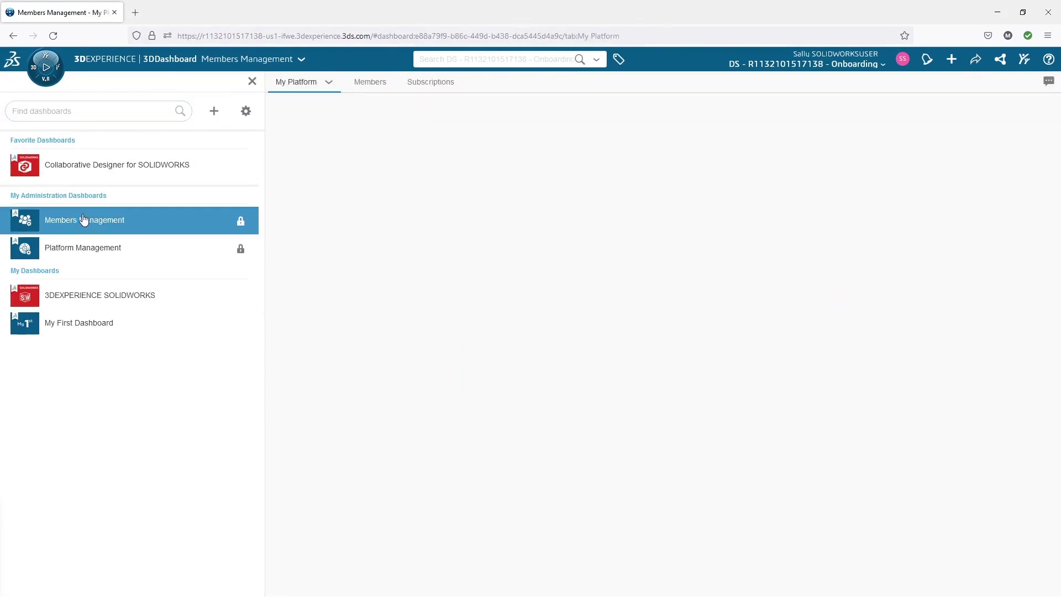
click(250, 83)
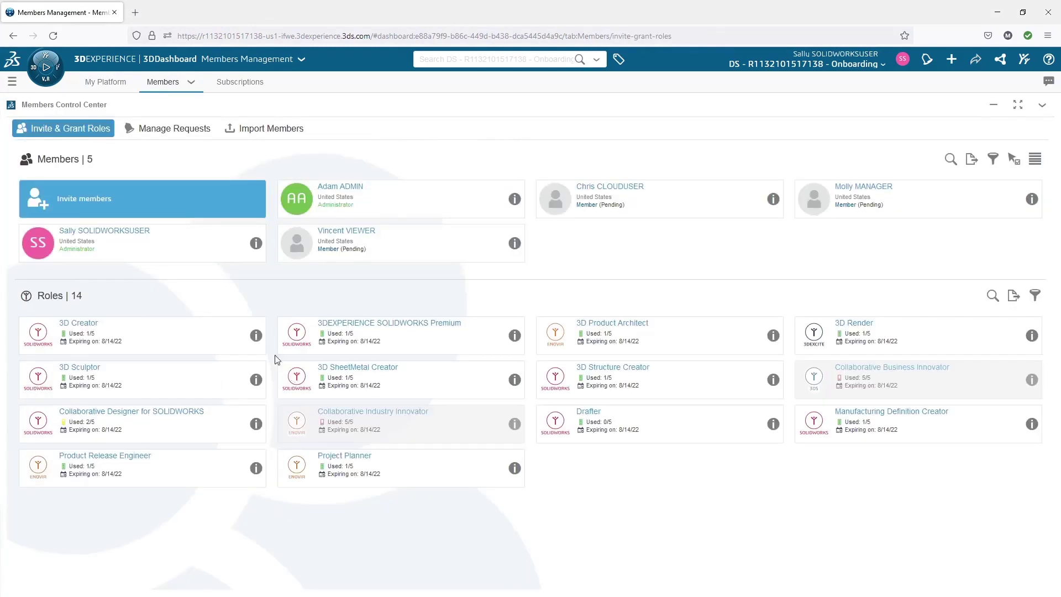
click(256, 244)
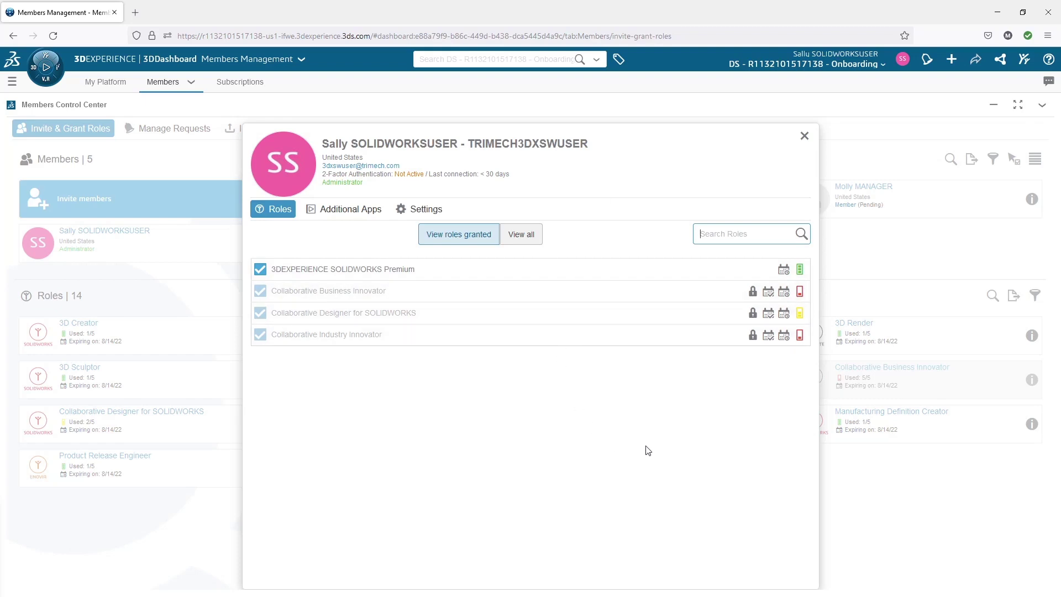
click(805, 136)
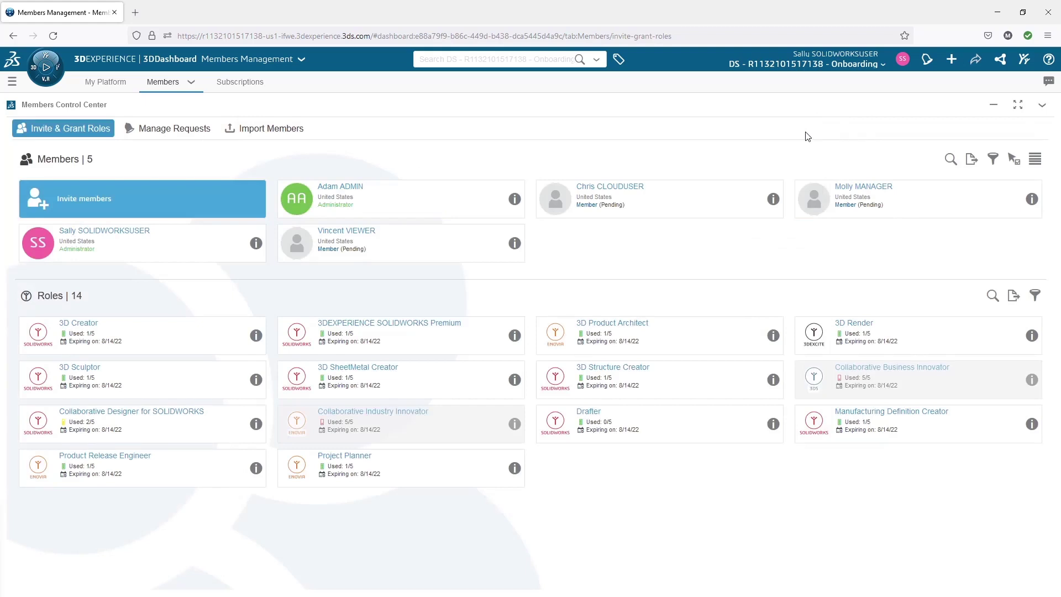
Switch to the 3DEXPERIENCE SOLIDWORKS dashboard and launch SOLIDWORKS Connected from My Favorite Apps.
click(10, 84)
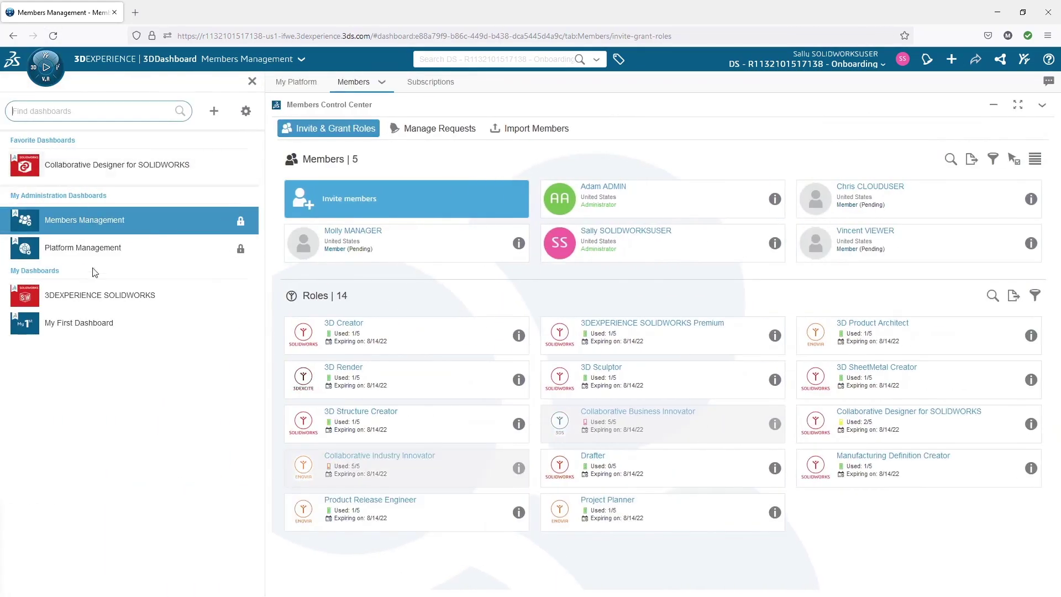
click(92, 295)
click(251, 81)
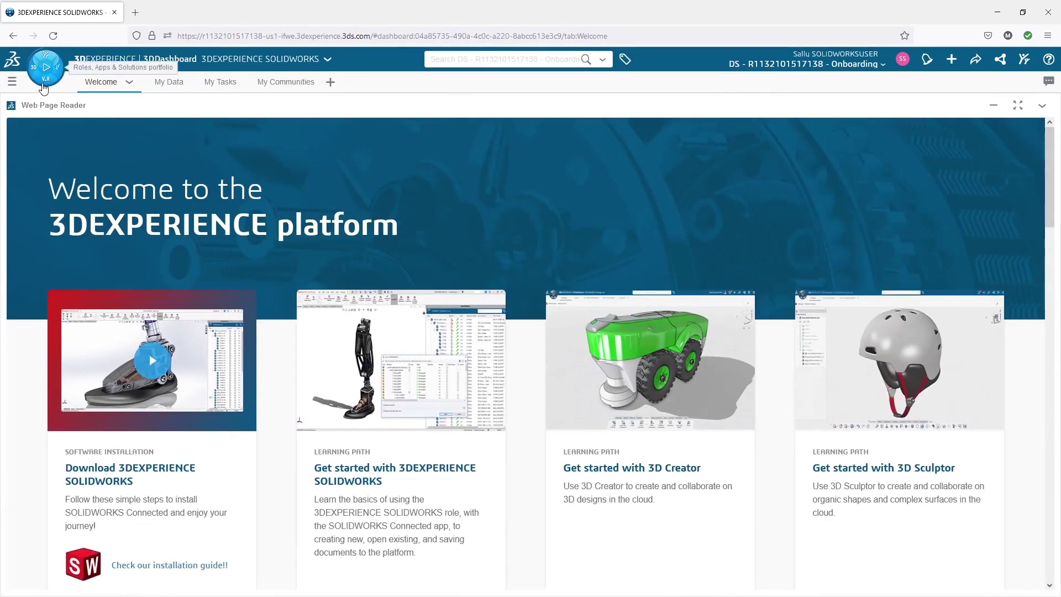
click(43, 70)
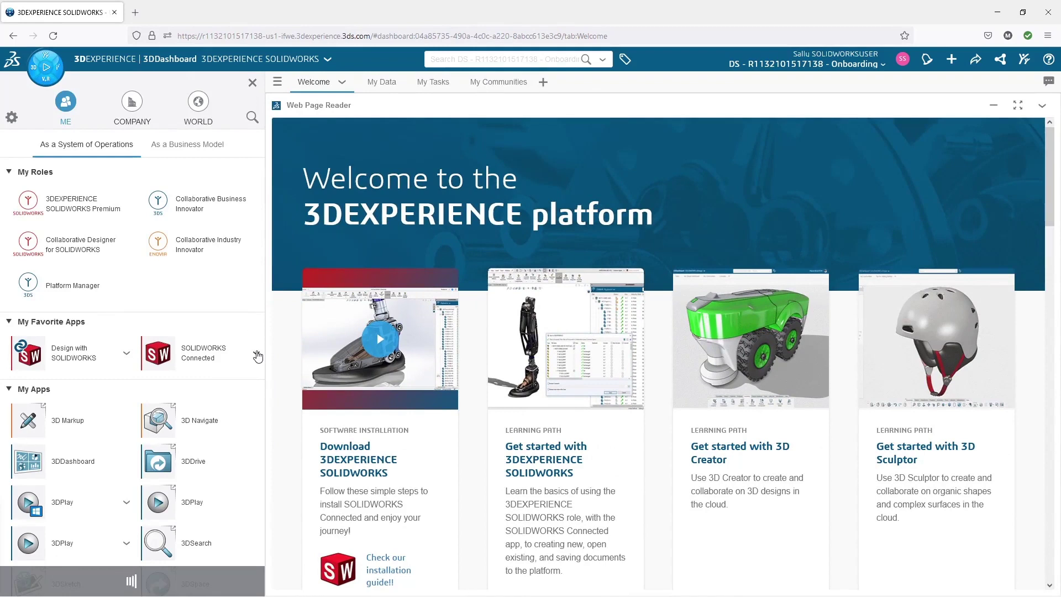
mouse_move(257, 354)
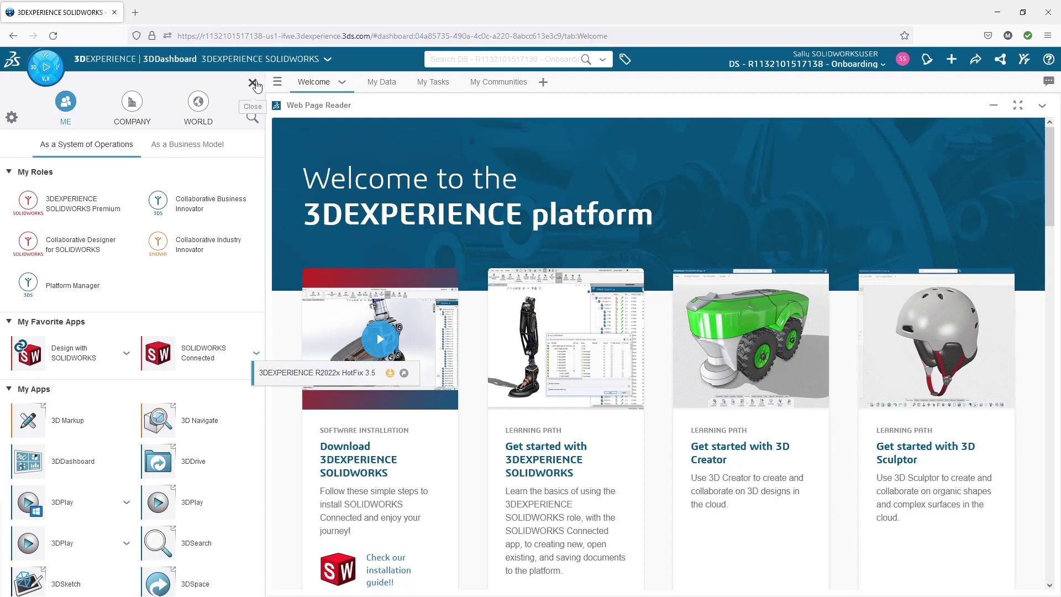
click(253, 84)
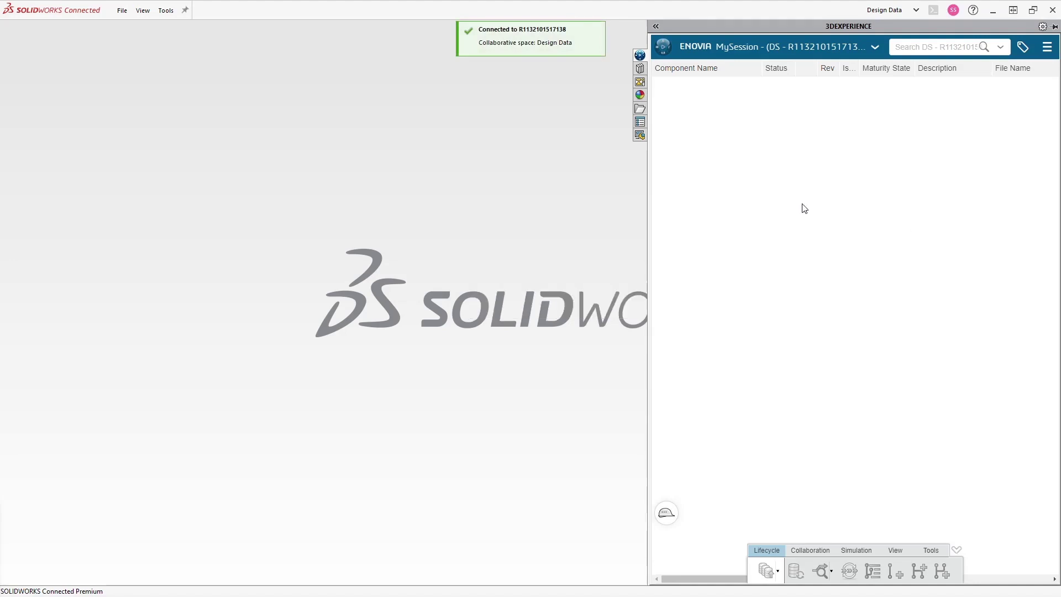
Open Cover without Tabs.SLDPRT from SolidWorks Training Files > Advanced Part Modeling > Lesson01 > Case Study.
click(122, 12)
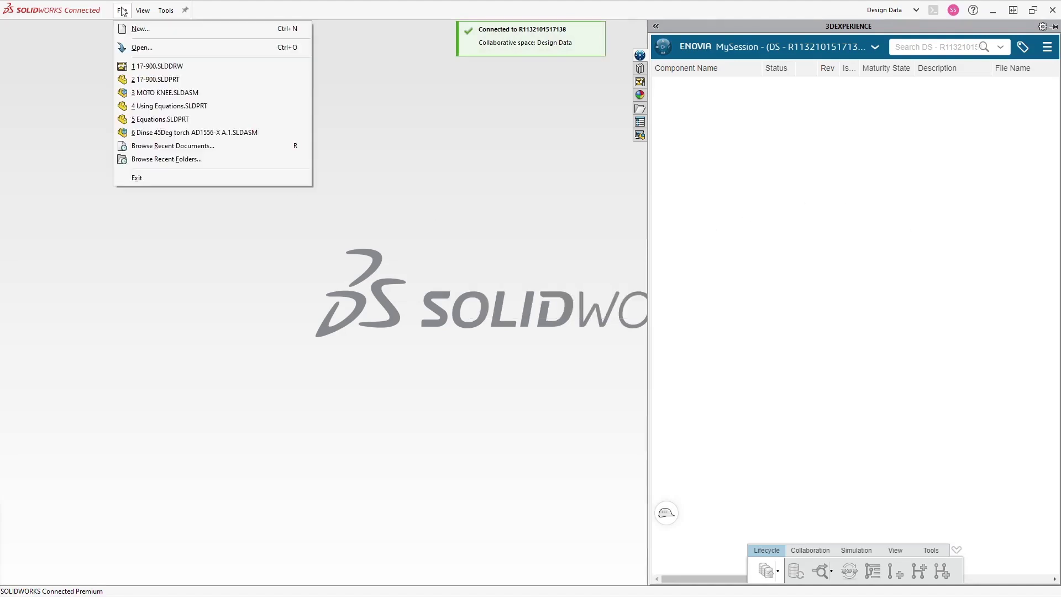
click(141, 48)
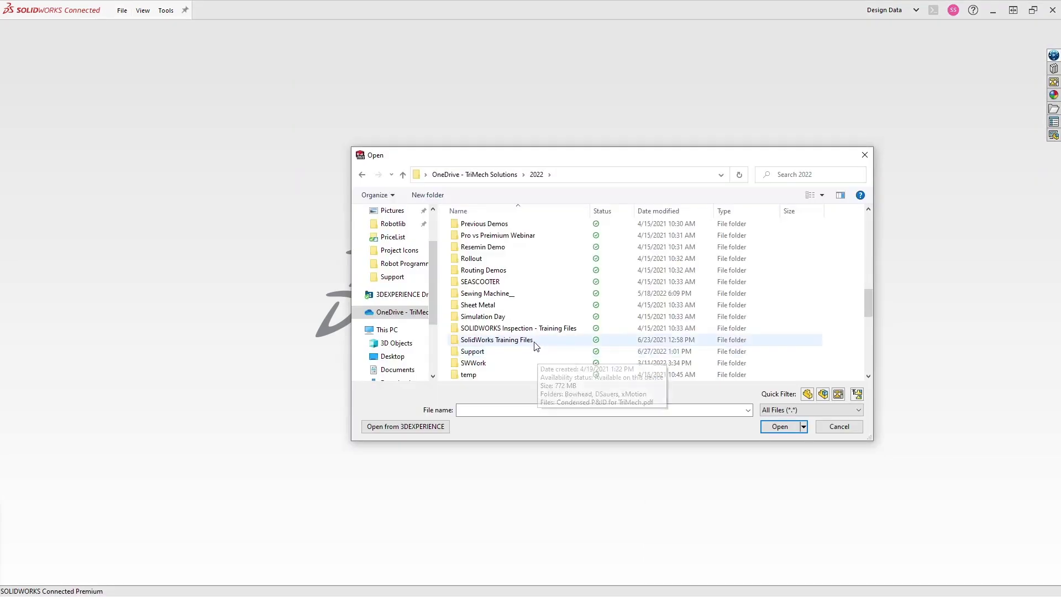
double_click(532, 341)
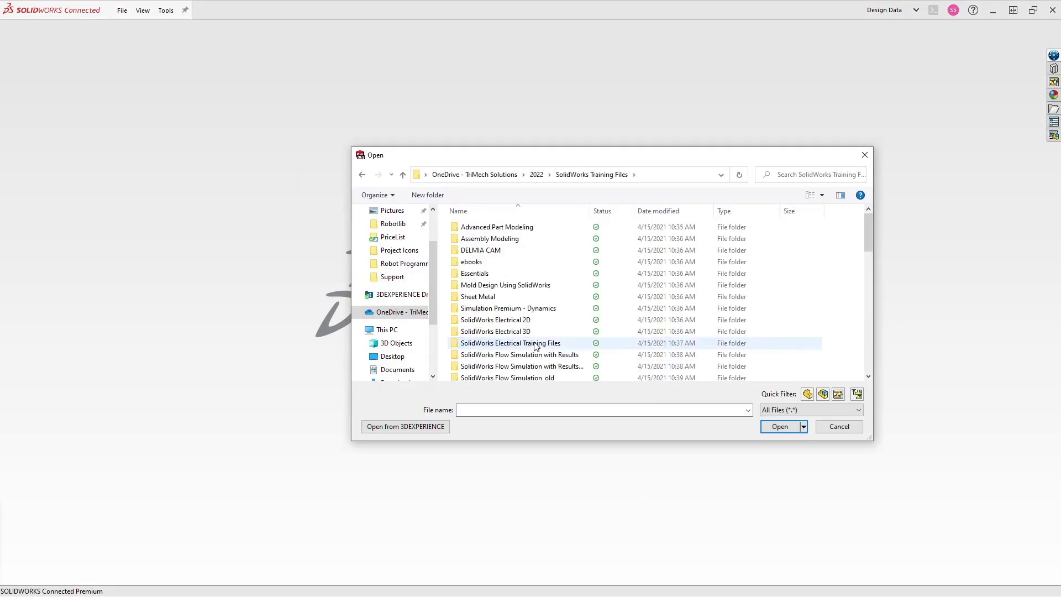
double_click(514, 230)
double_click(515, 231)
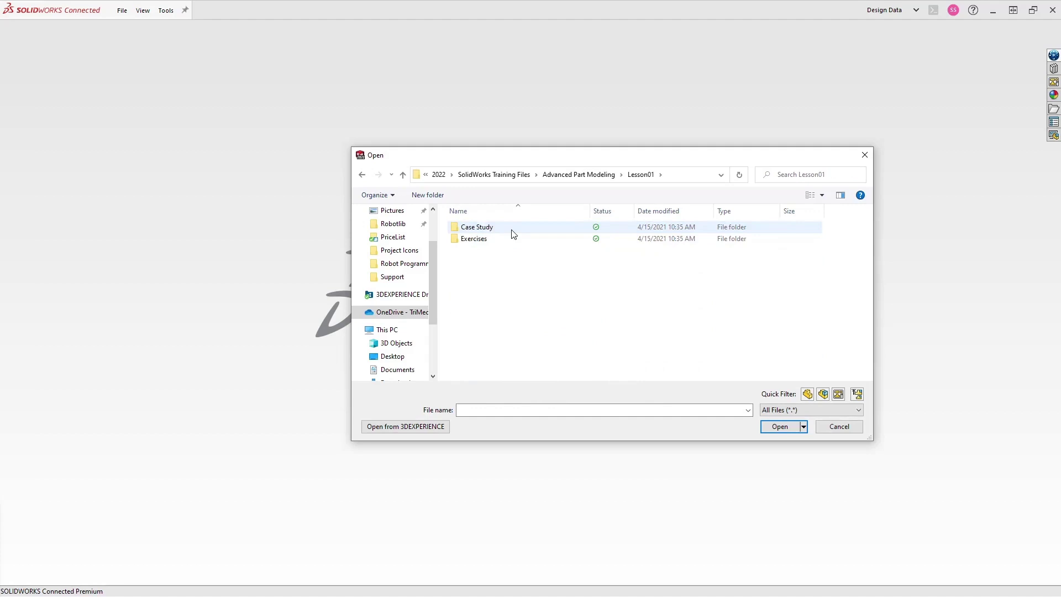
double_click(511, 230)
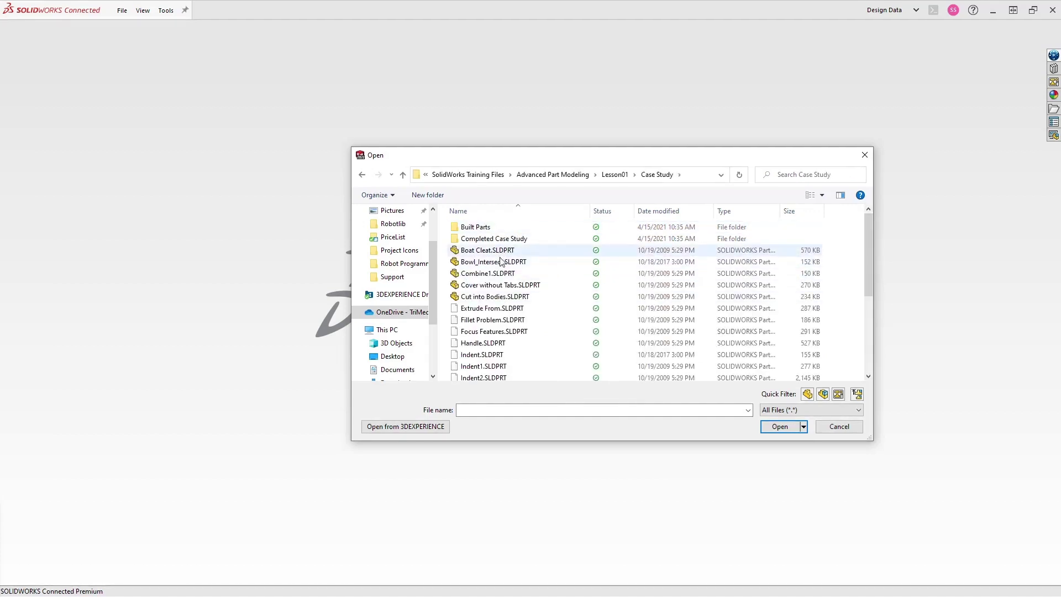
click(503, 284)
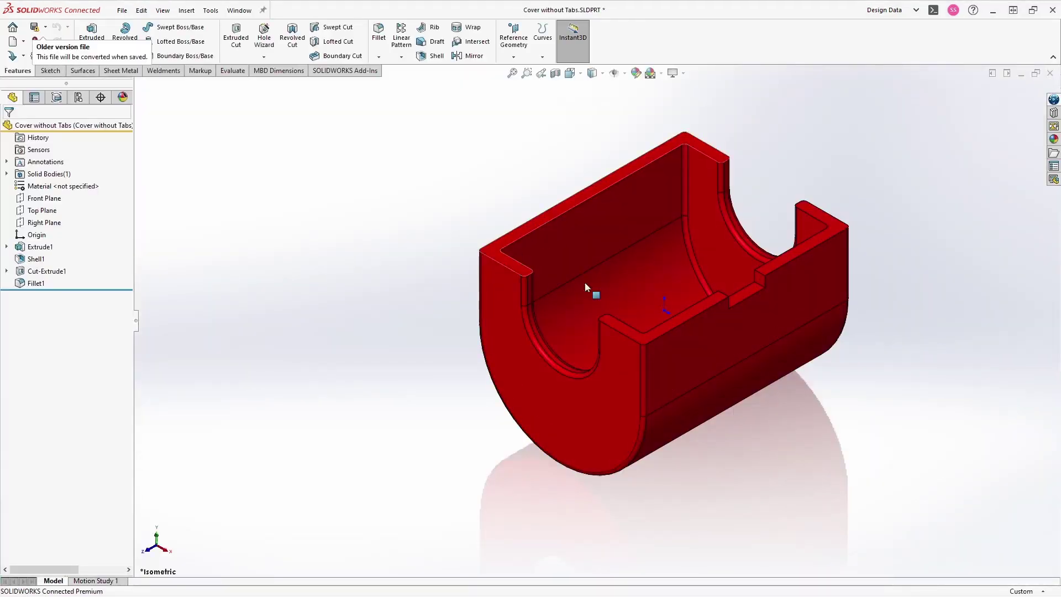
Save Cover without Tabs to this PC, converting it to the current version format.
mouse_move(587, 289)
middle_down()
mouse_move(651, 258)
mouse_move(658, 273)
middle_up()
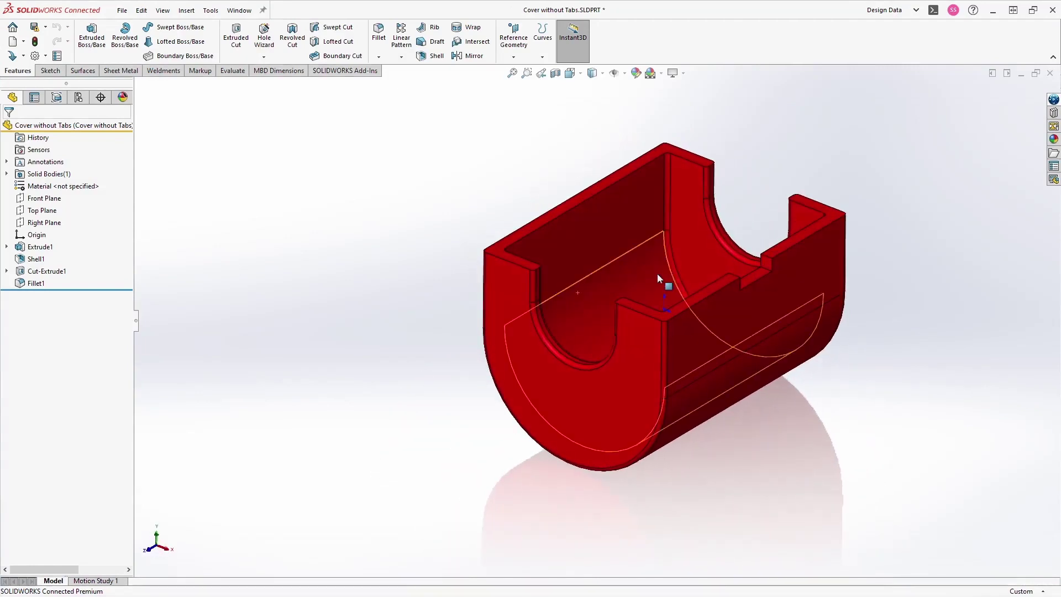
middle_drag(730, 272, 753, 212)
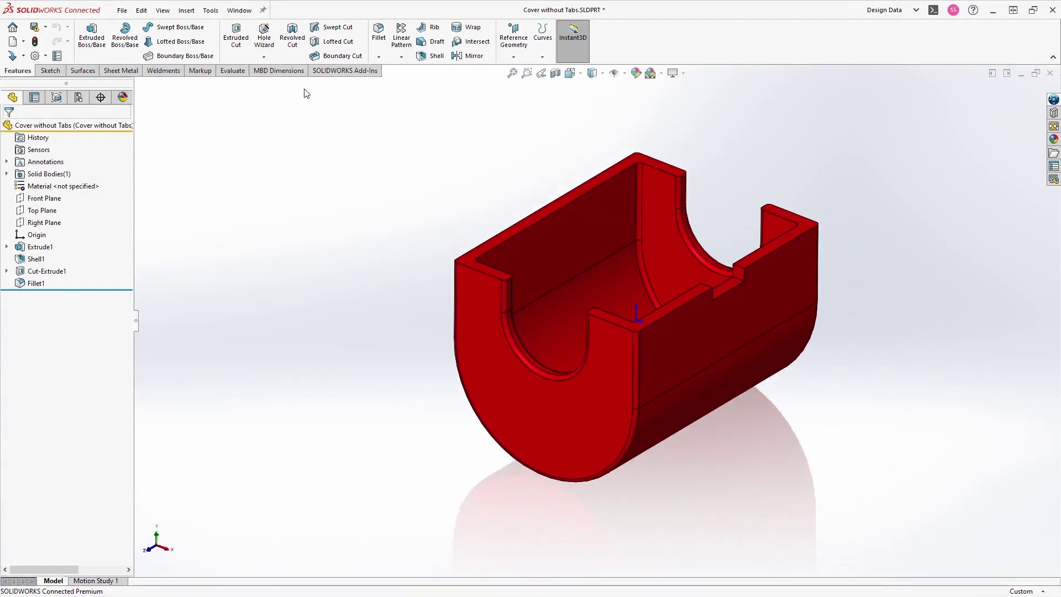
click(121, 12)
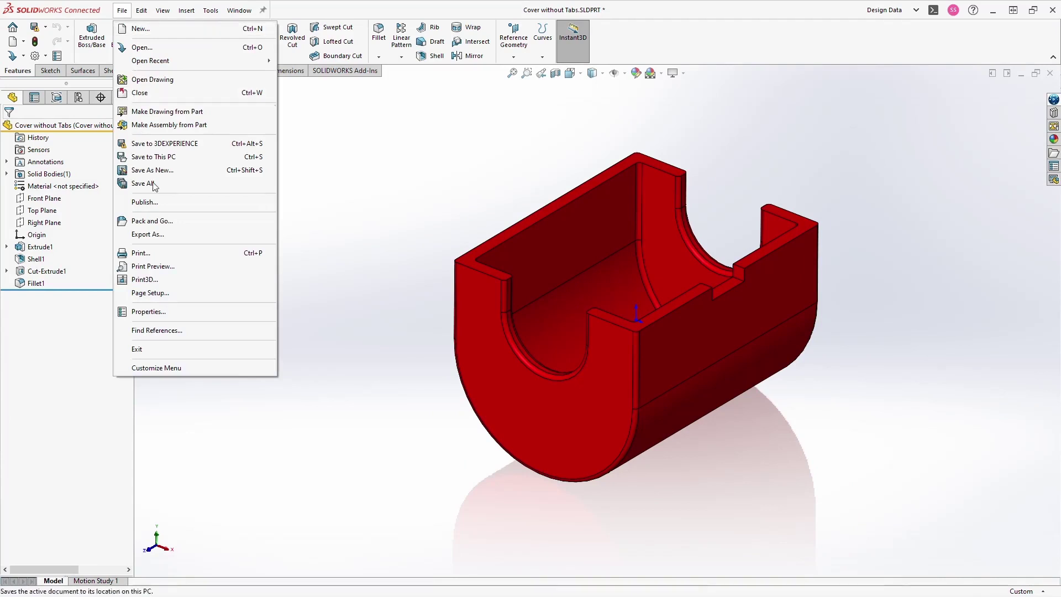
click(182, 157)
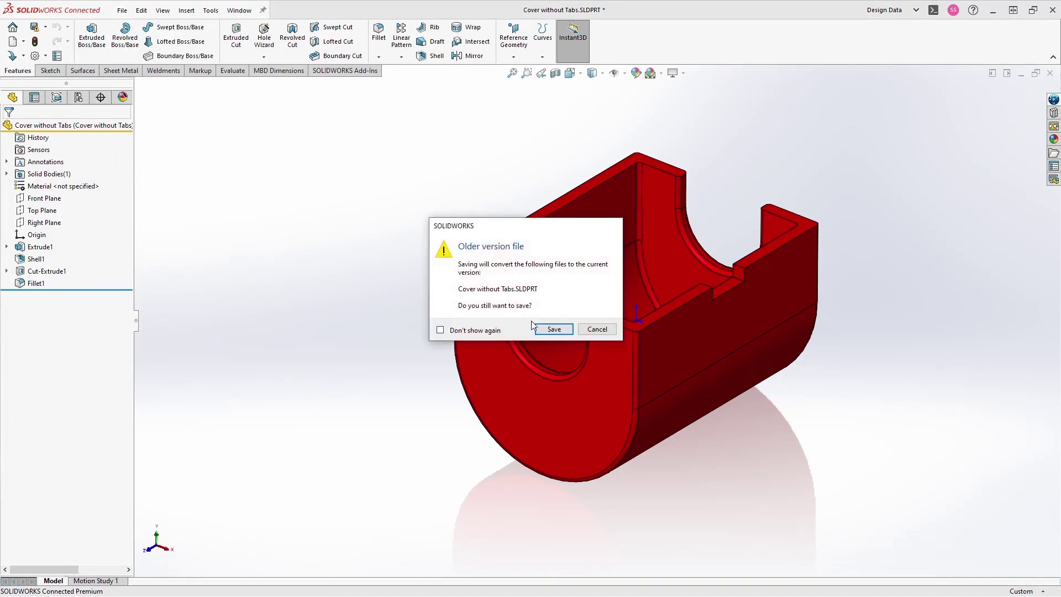
click(554, 328)
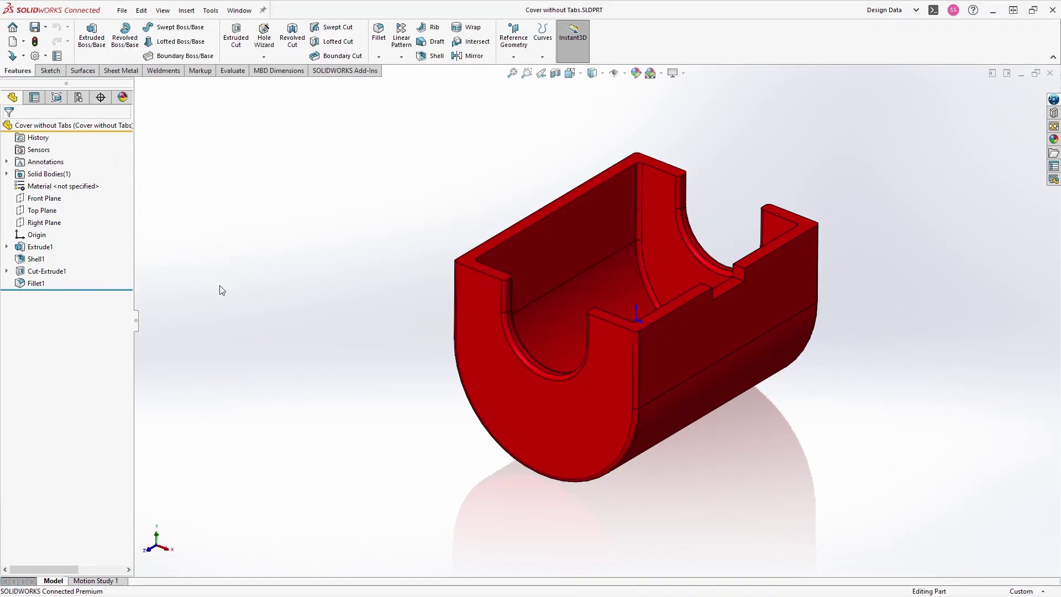
Change the Fillet1 radius from 3 mm to 4 mm.
right_click(36, 283)
click(43, 247)
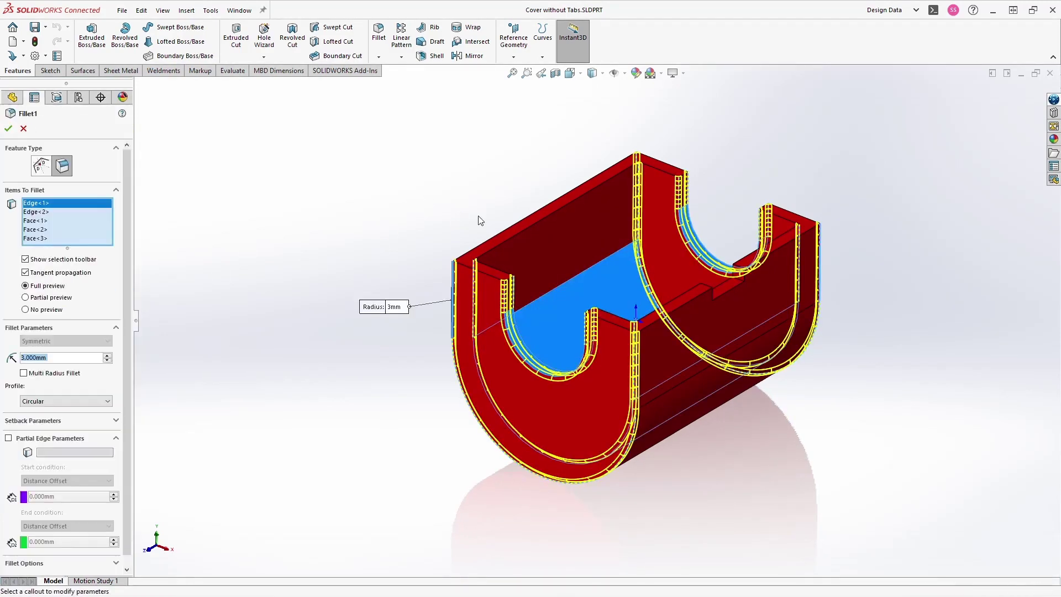
click(347, 308)
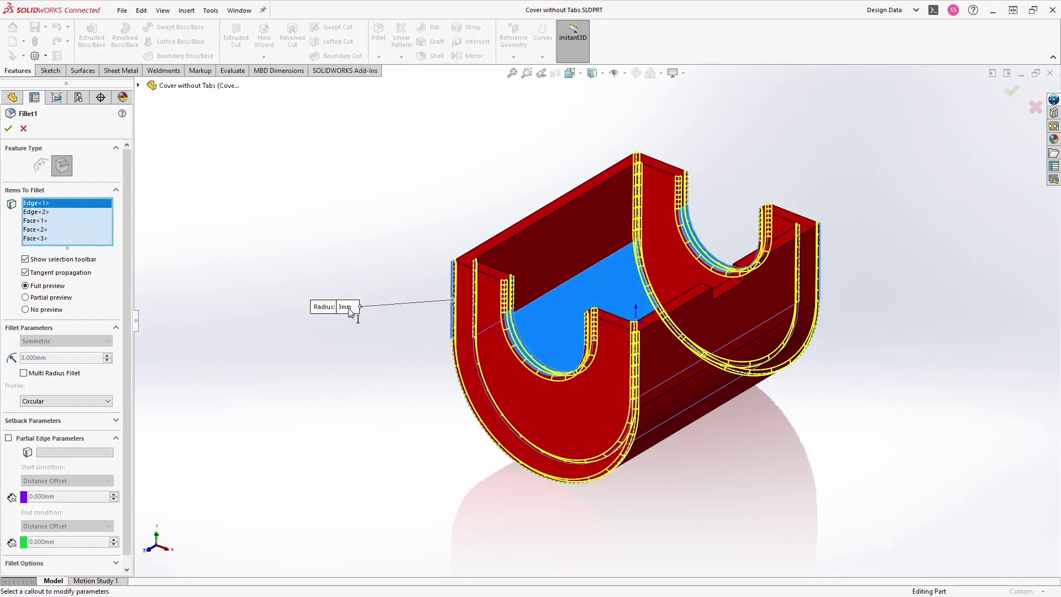
text(4)
key(Return)
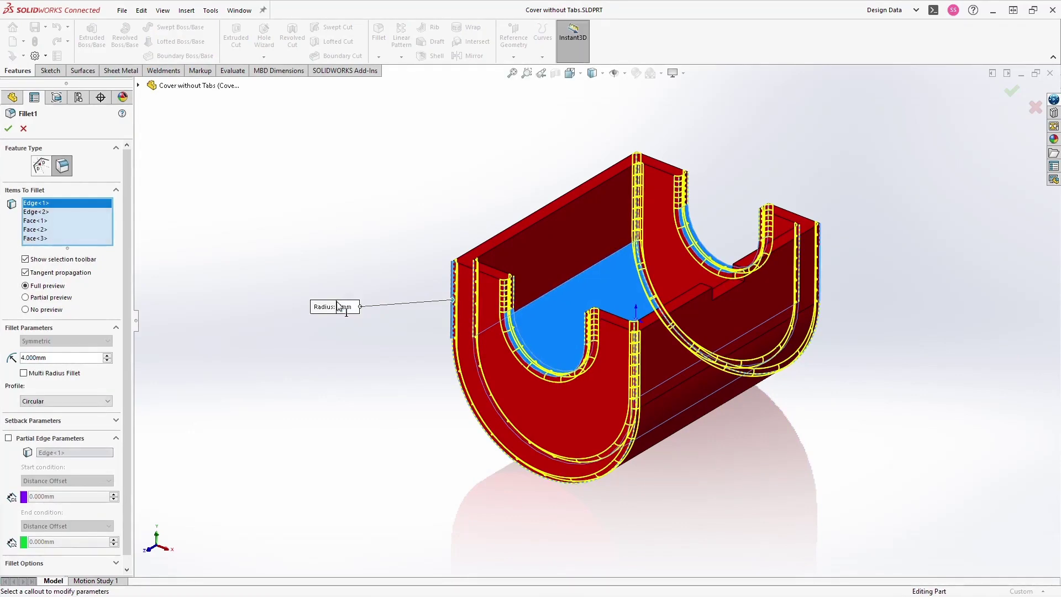
click(8, 127)
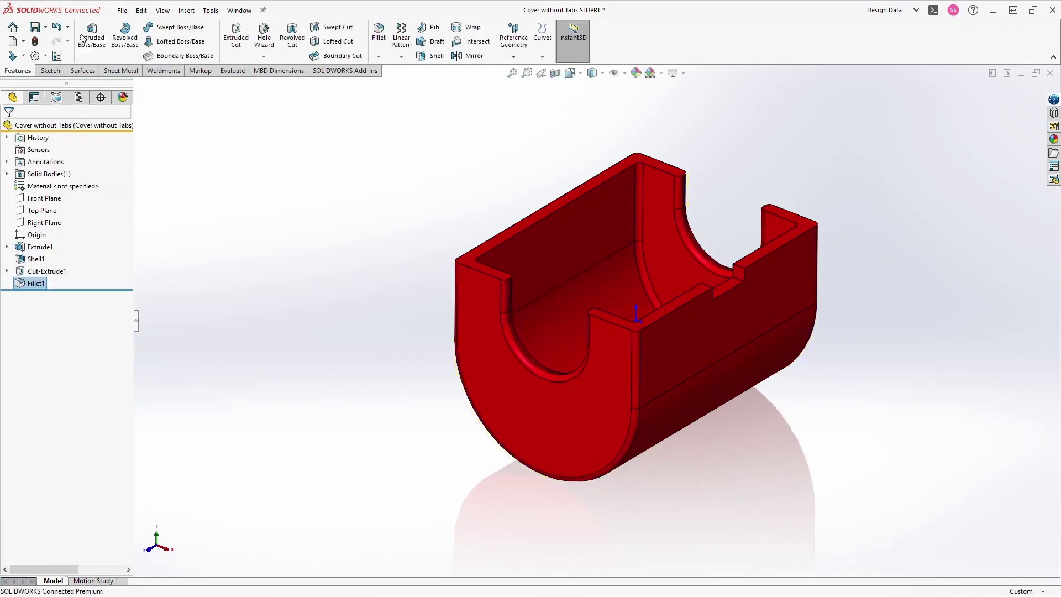
Save the updated Cover without Tabs part to this PC.
click(121, 10)
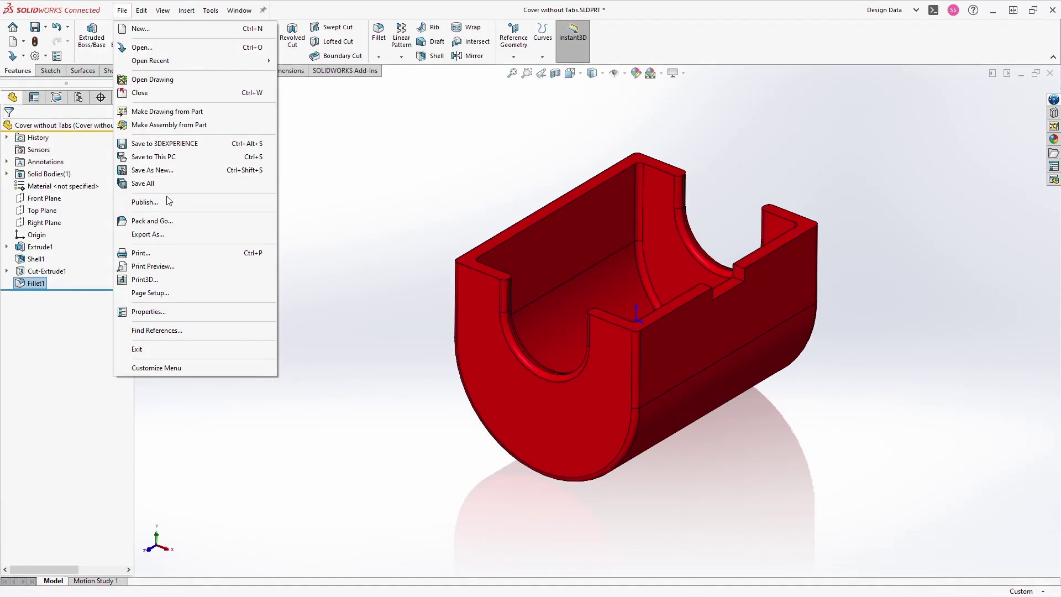
click(162, 156)
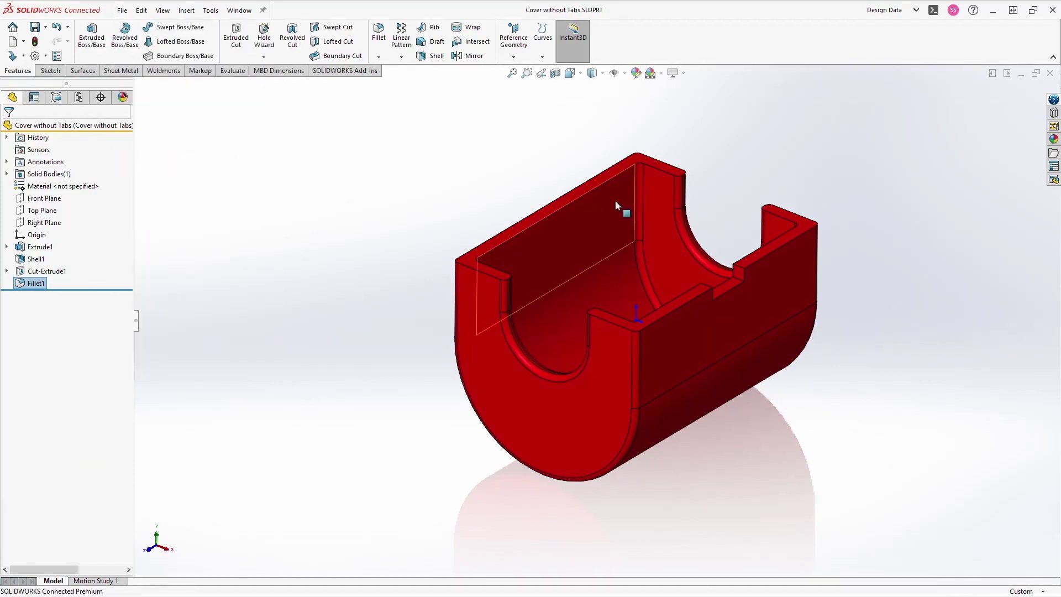
mouse_move(809, 260)
middle_down()
mouse_move(870, 251)
mouse_move(795, 244)
mouse_move(814, 251)
middle_up()
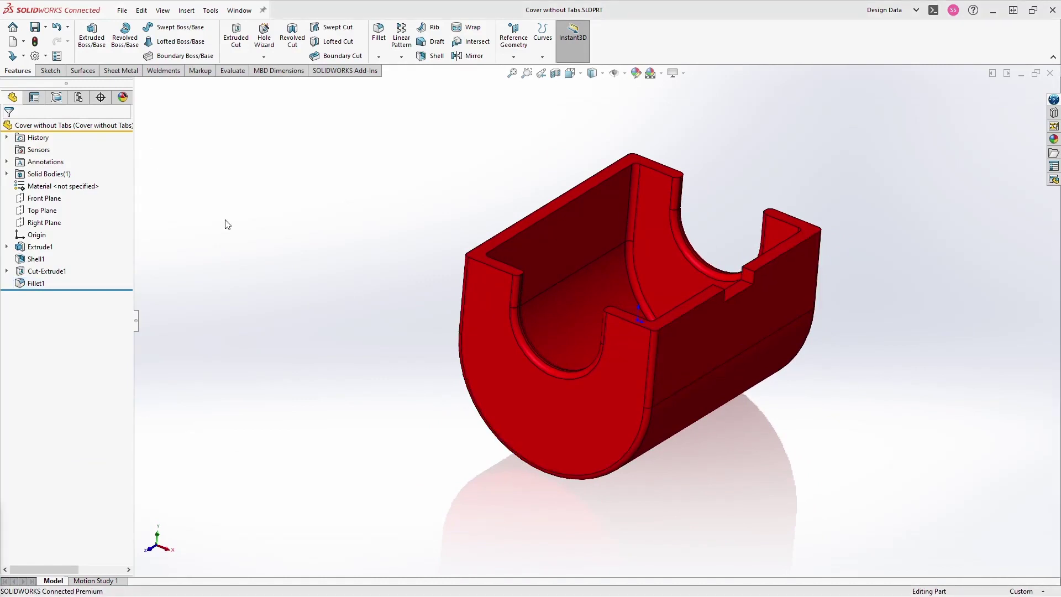
mouse_move(277, 224)
middle_down()
mouse_move(387, 288)
mouse_move(466, 299)
mouse_move(393, 320)
mouse_move(277, 142)
middle_up()
Save the part to the 3DEXPERIENCE Design Data space, then view My Data in the browser.
click(121, 10)
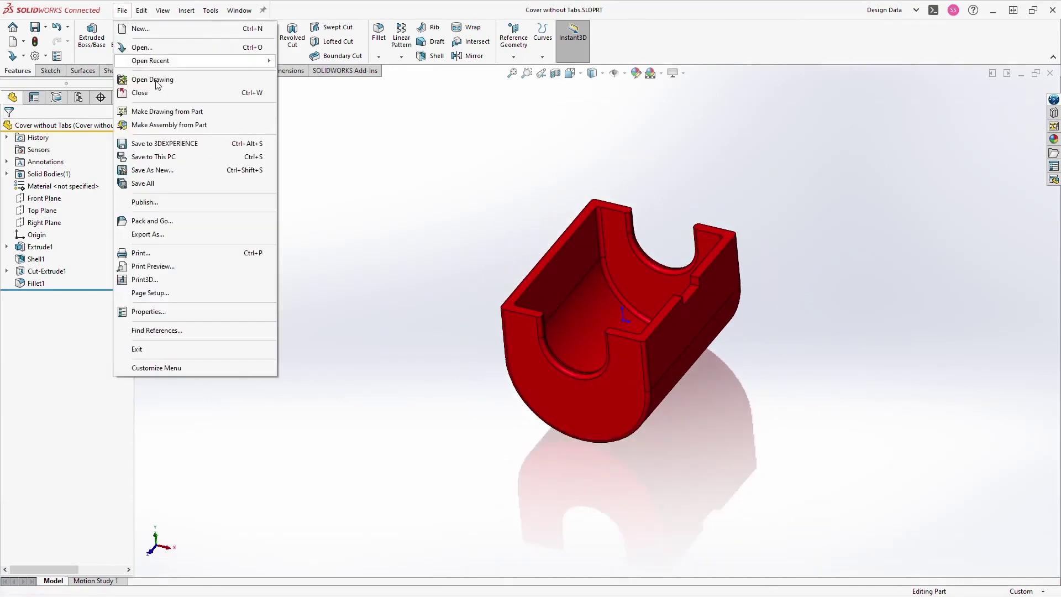
click(159, 144)
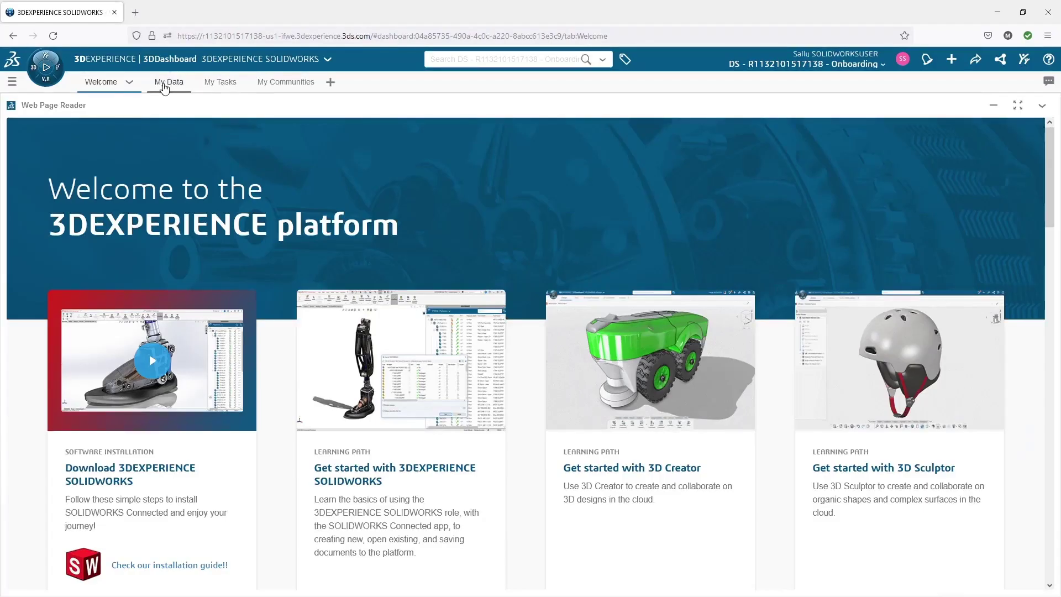
click(161, 81)
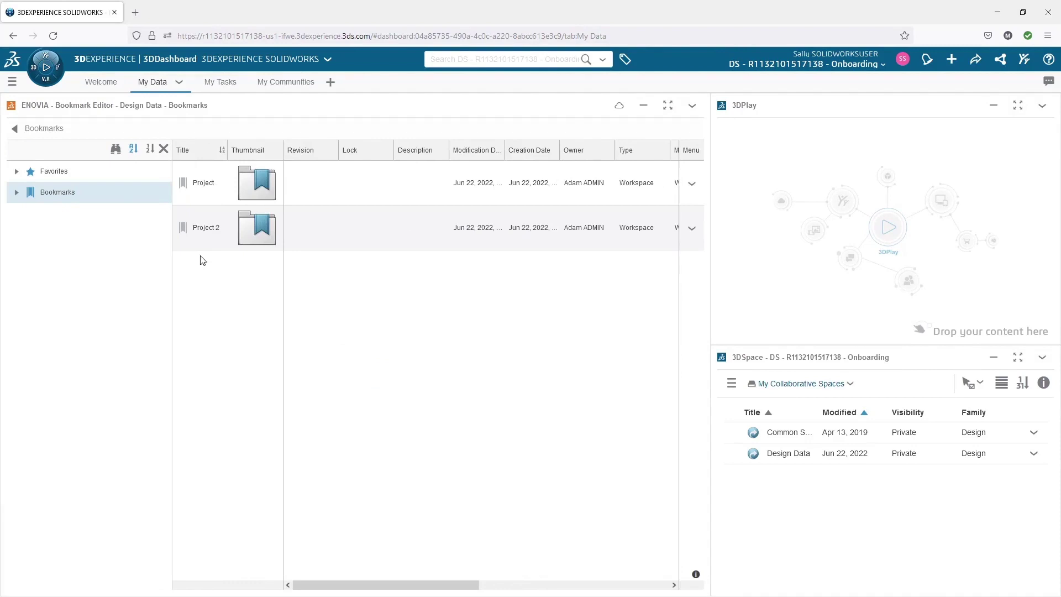
Open and refresh the Project bookmark, then select the revision A Cover without Tabs part.
click(207, 198)
double_click(208, 198)
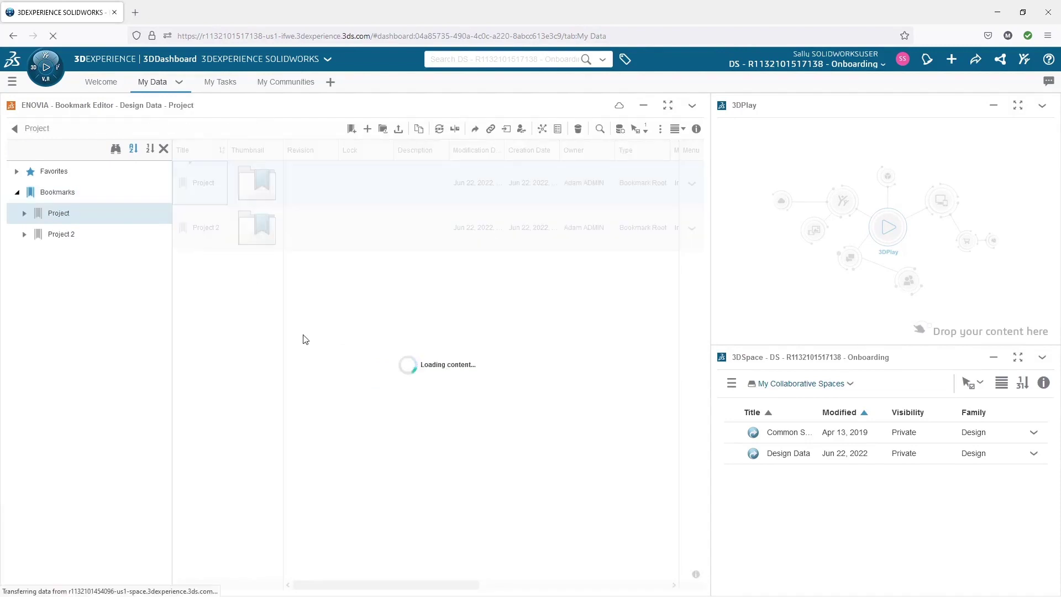
click(620, 130)
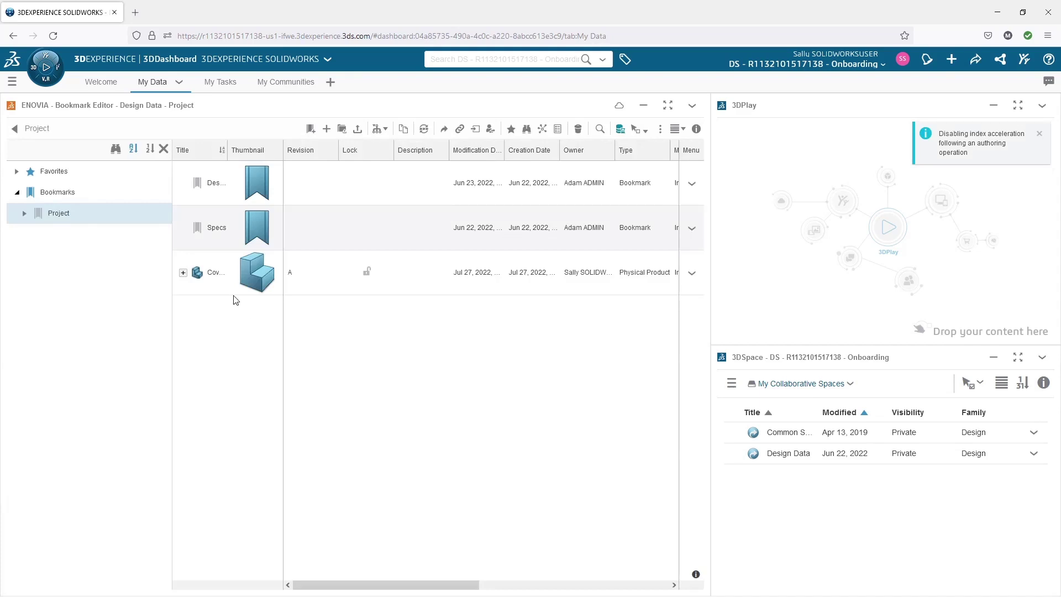
click(227, 274)
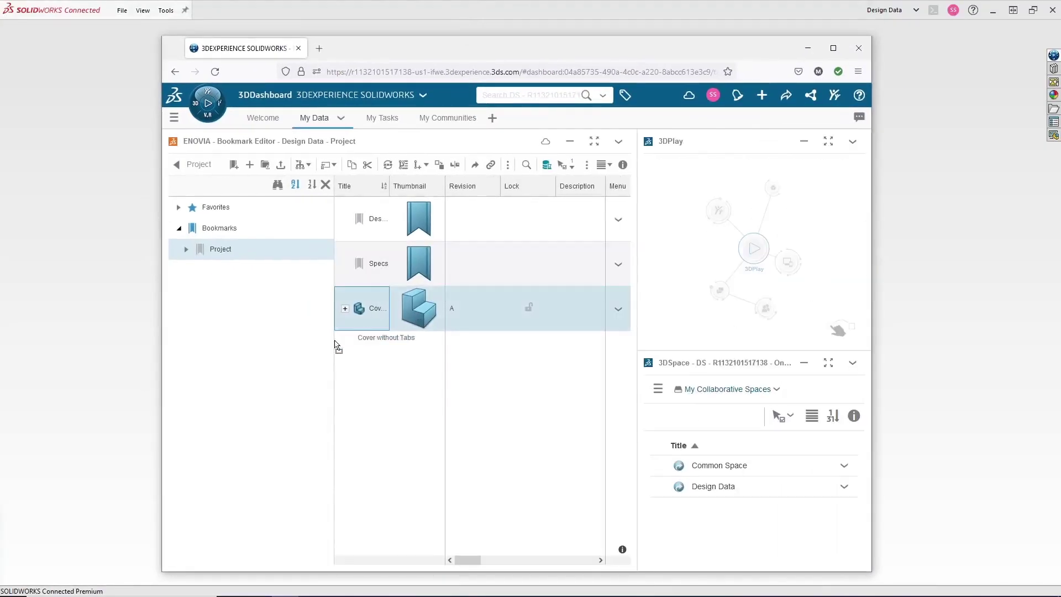
Drag Cover without Tabs from the Bookmark Editor into SOLIDWORKS Connected to reopen it.
drag(337, 347, 121, 306)
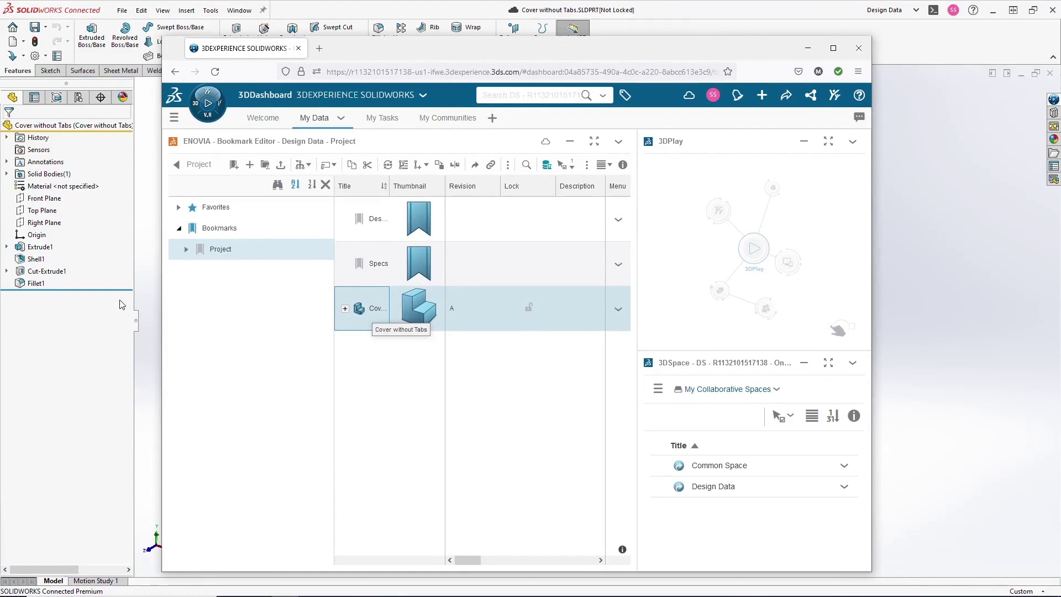
click(908, 141)
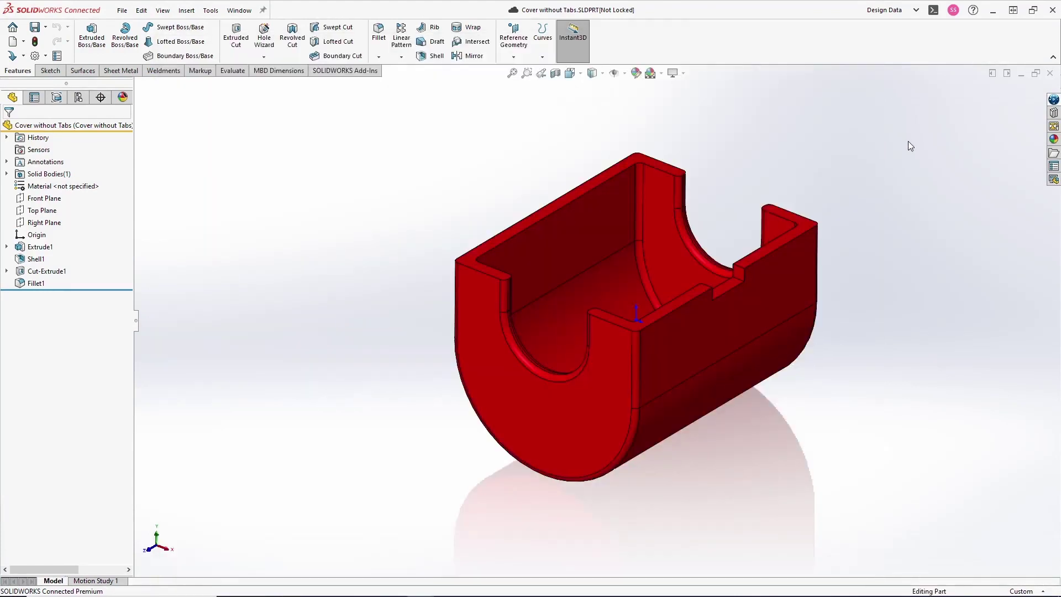
mouse_move(429, 212)
middle_down()
mouse_move(473, 199)
mouse_move(422, 221)
middle_up()
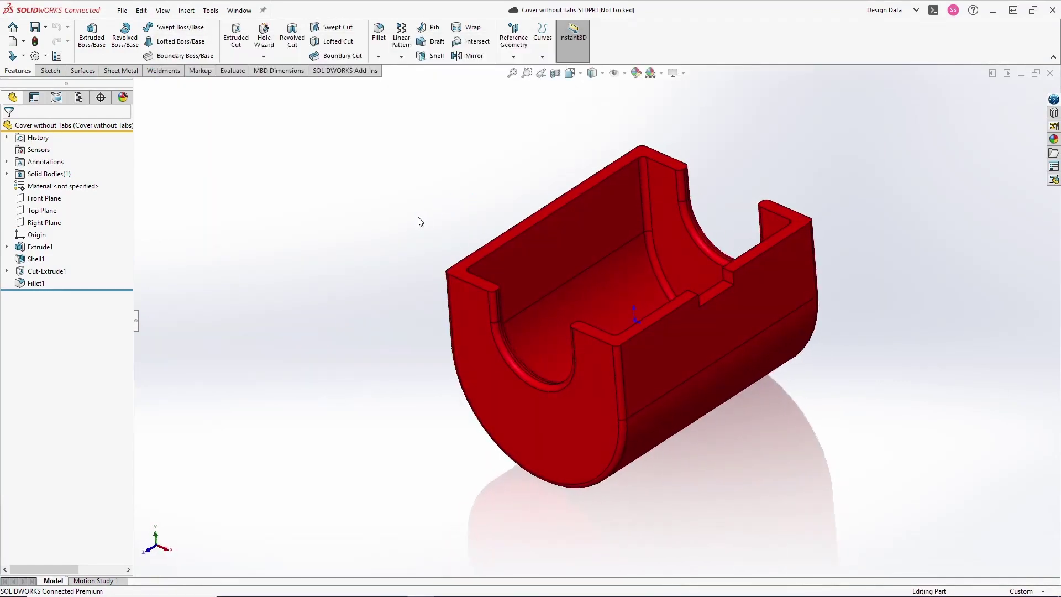
scroll(421, 221, down, 2)
click(123, 10)
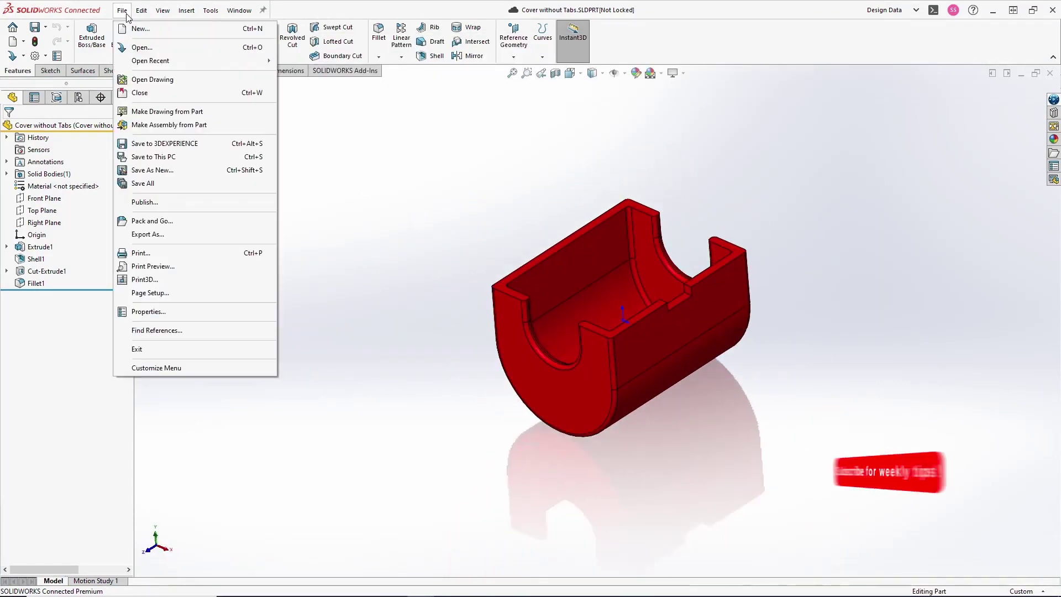
click(154, 160)
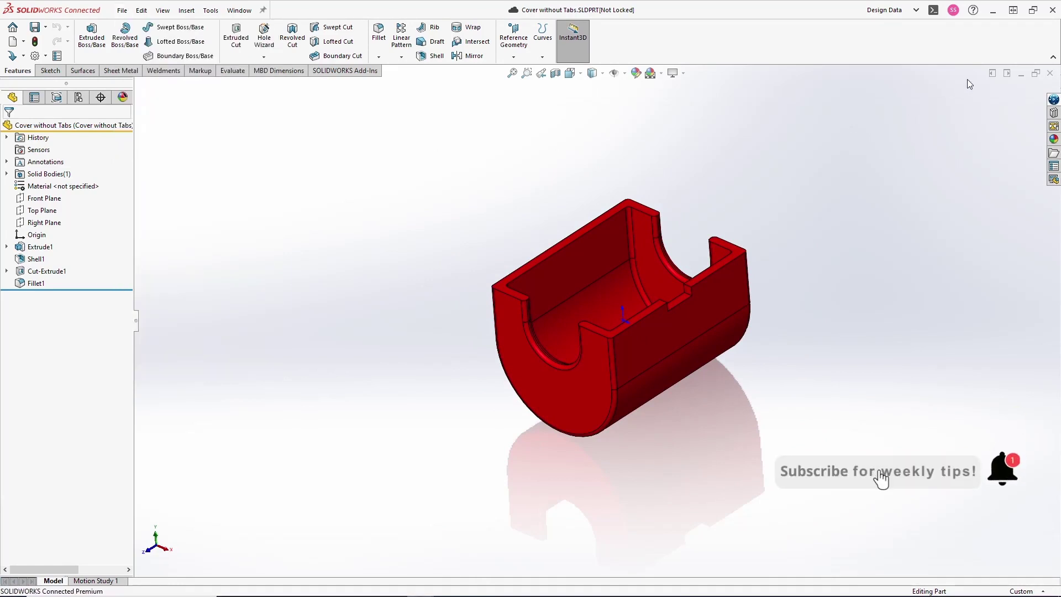